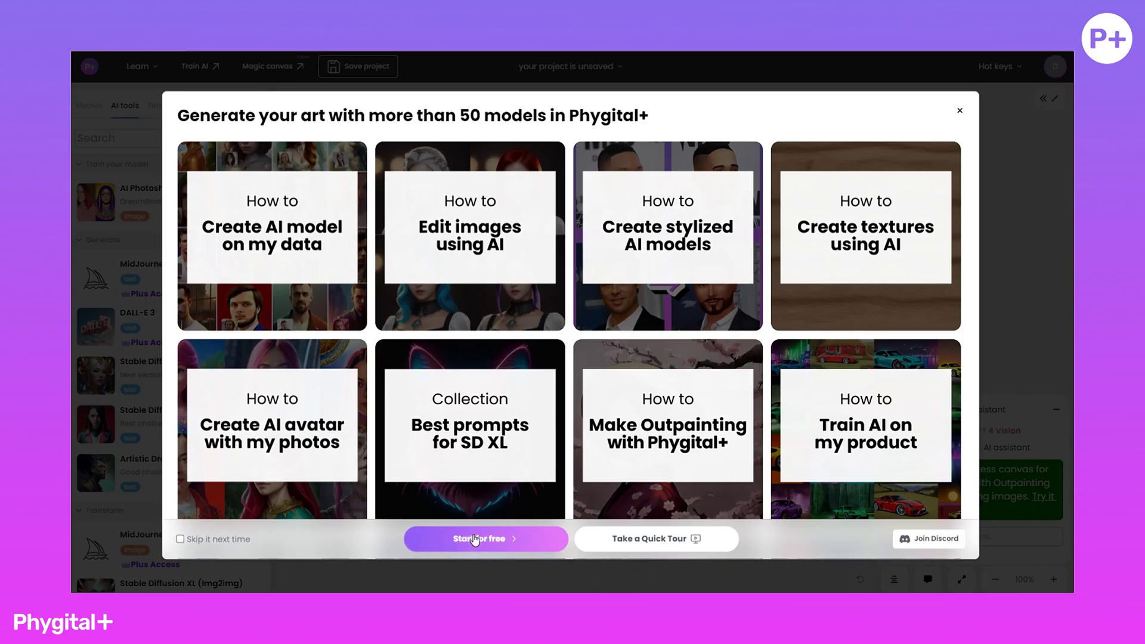
Step: Close the welcome tutorial gallery via 'Start for free' and land on the empty Magic Canvas
click(474, 540)
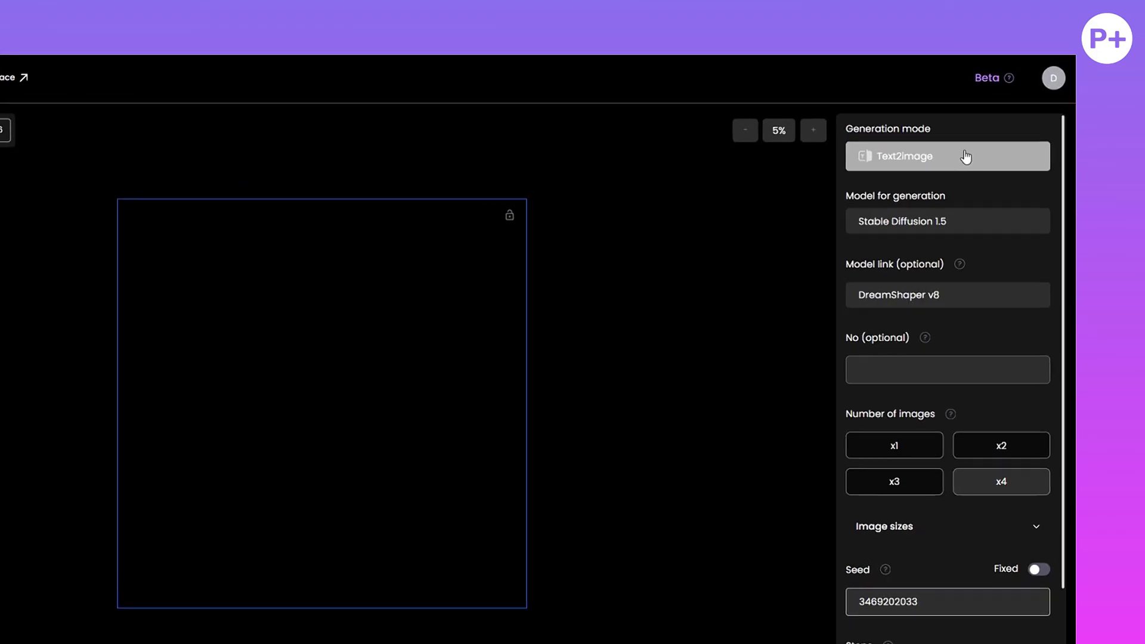
Step: Keep Text2image with Stable Diffusion 1.5 and DreamShaper v8, with image size back at 512 by 512
click(980, 137)
click(930, 319)
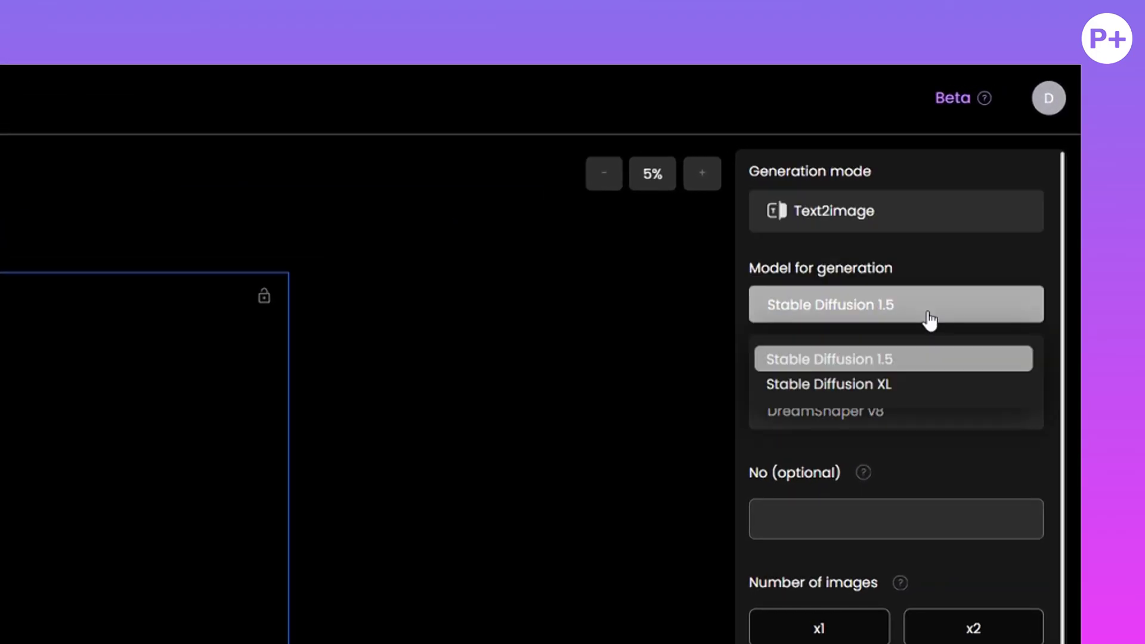
click(893, 359)
click(907, 329)
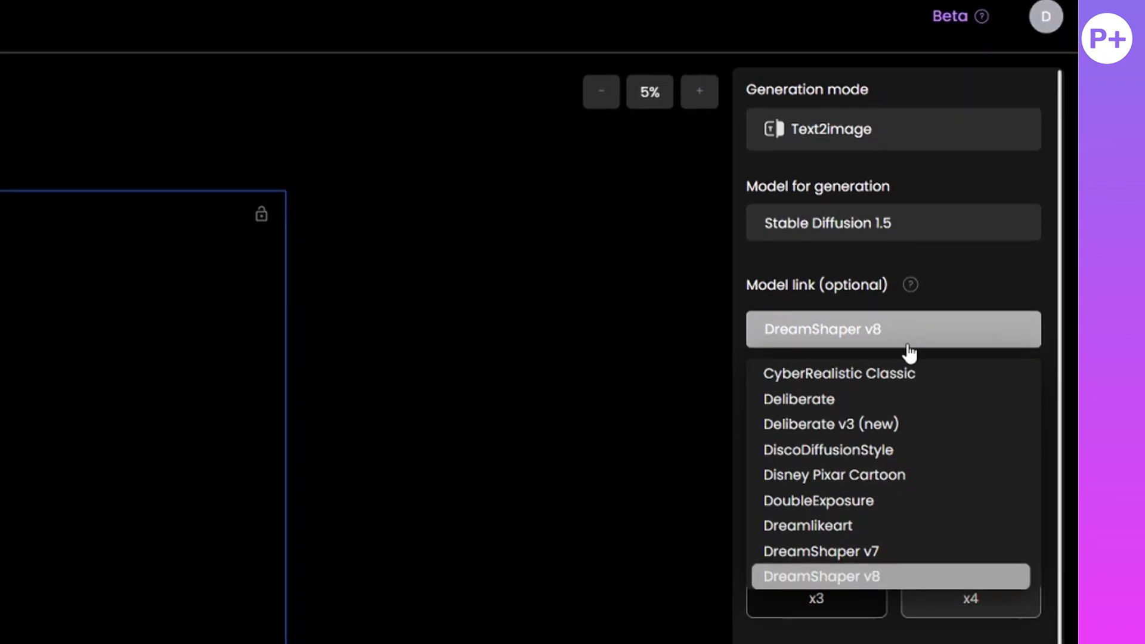
scroll(920, 545, down, 2)
scroll(919, 544, down, 3)
scroll(922, 546, down, 3)
click(912, 330)
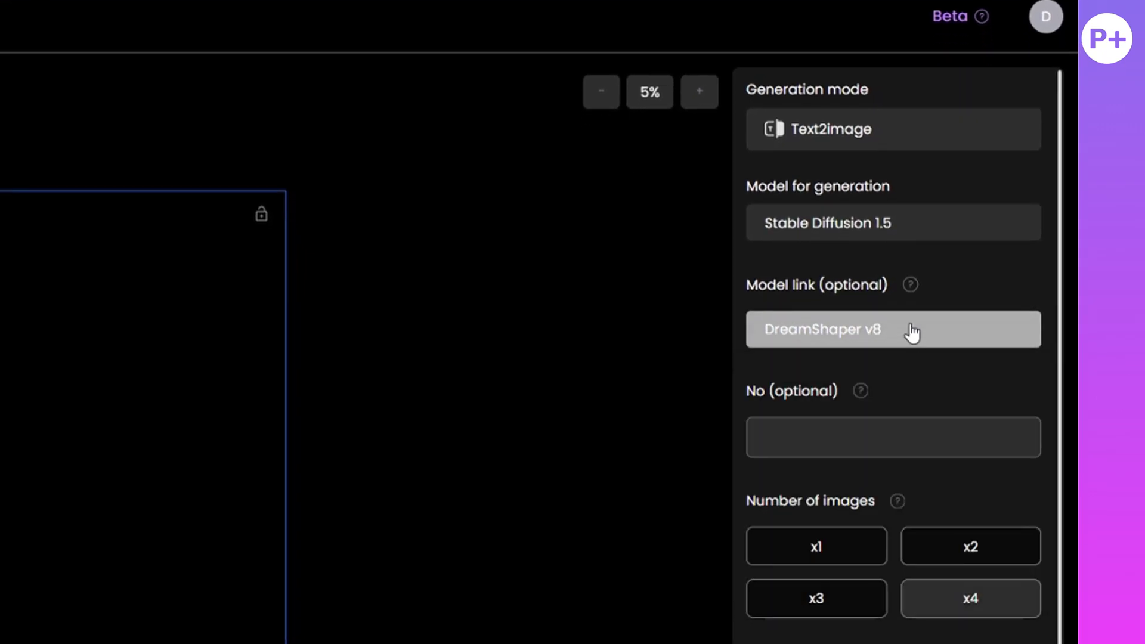
scroll(949, 442, down, 3)
scroll(945, 442, down, 2)
click(1007, 229)
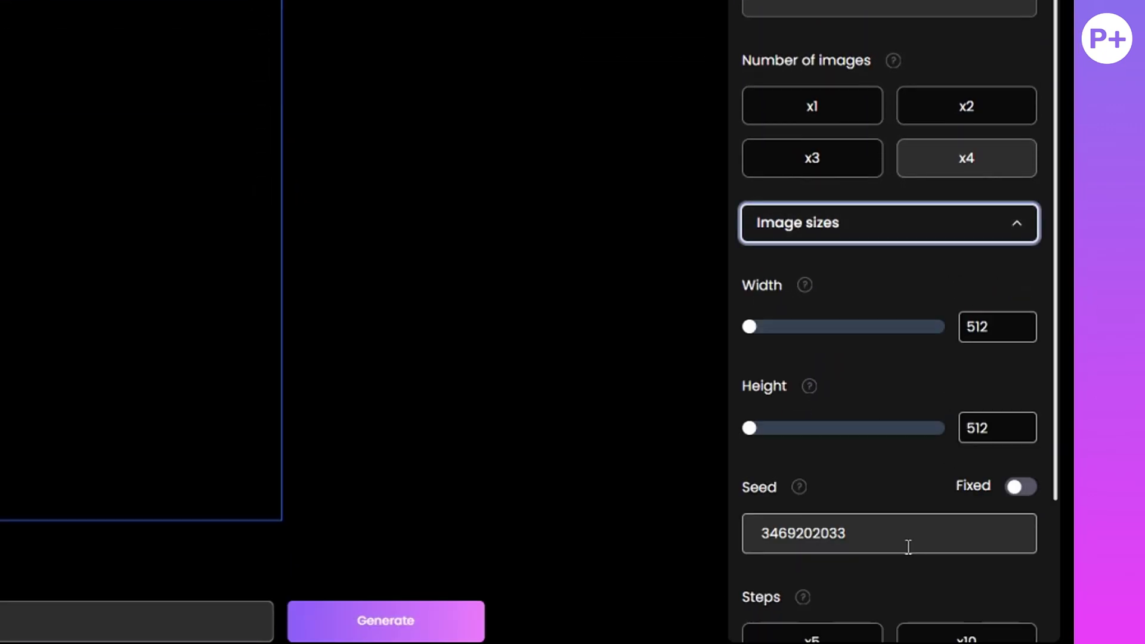
scroll(907, 543, down, 2)
mouse_move(748, 189)
mouse_down()
mouse_move(903, 335)
mouse_move(884, 329)
mouse_up()
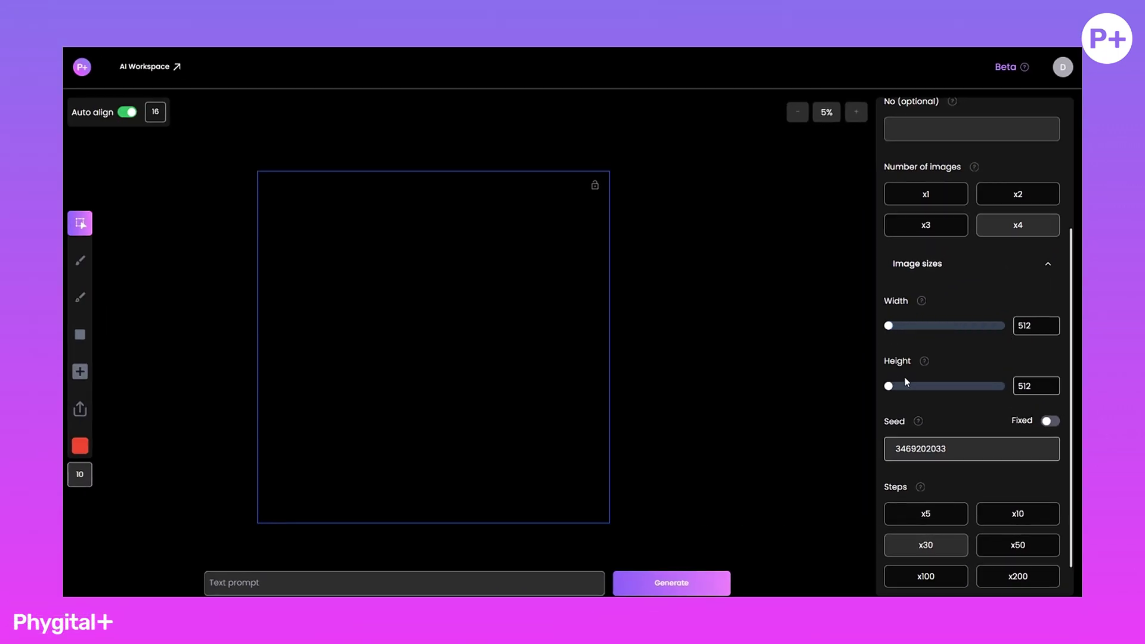
mouse_move(890, 386)
mouse_down()
mouse_move(1004, 386)
mouse_move(807, 398)
mouse_up()
scroll(939, 444, down, 1)
scroll(920, 445, down, 1)
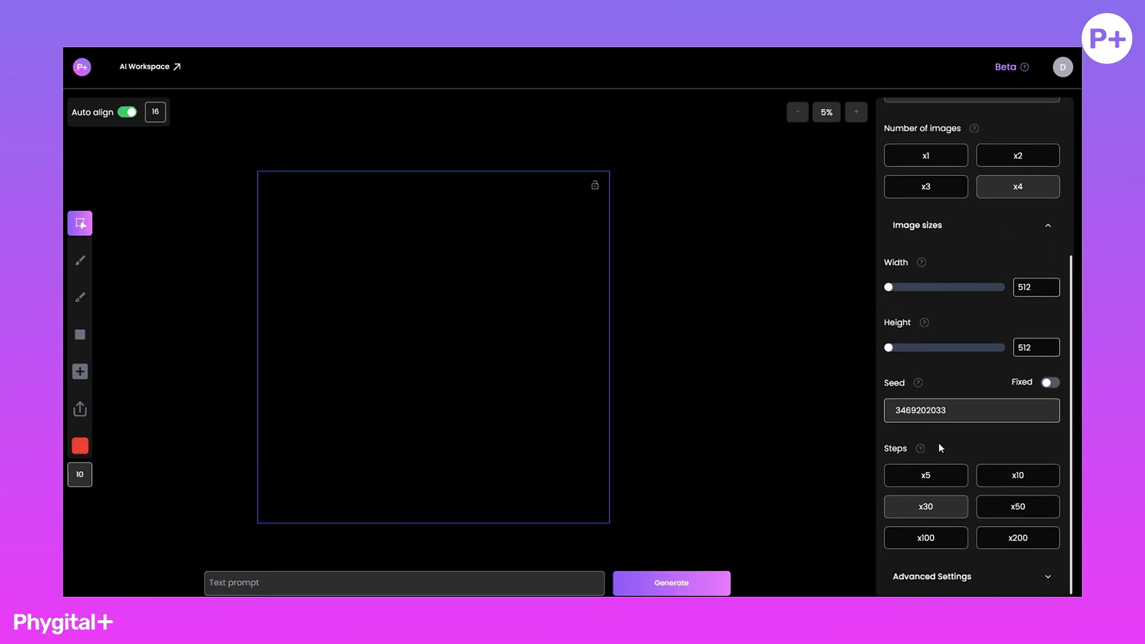
Step: Generate 'dragon' variants, browse to the teal dragon and accept it onto the canvas
click(843, 582)
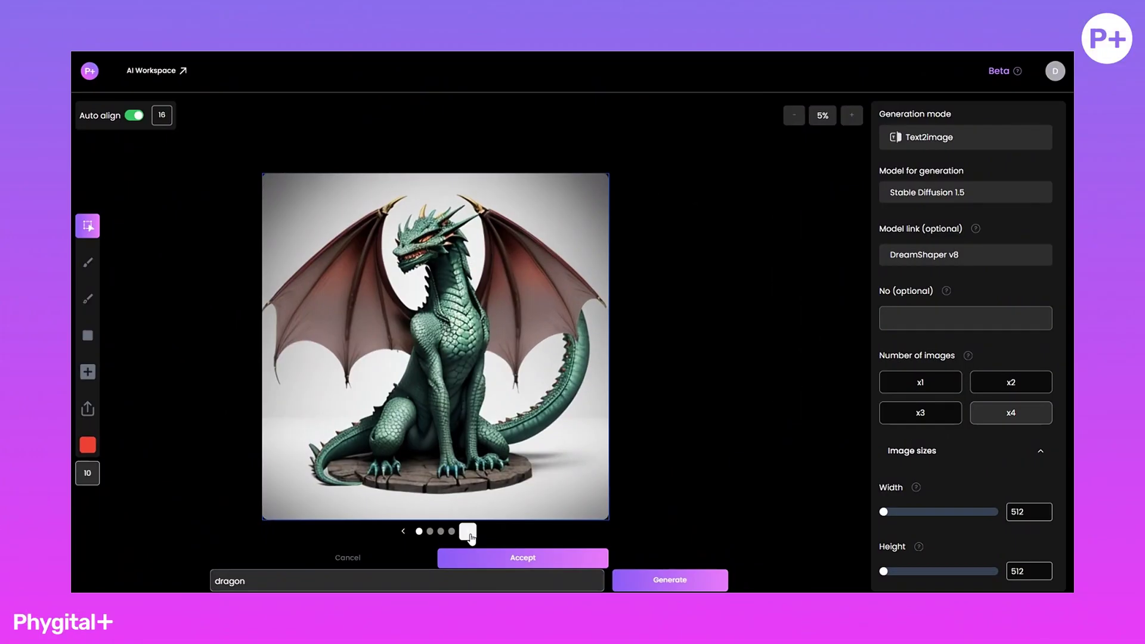
click(468, 532)
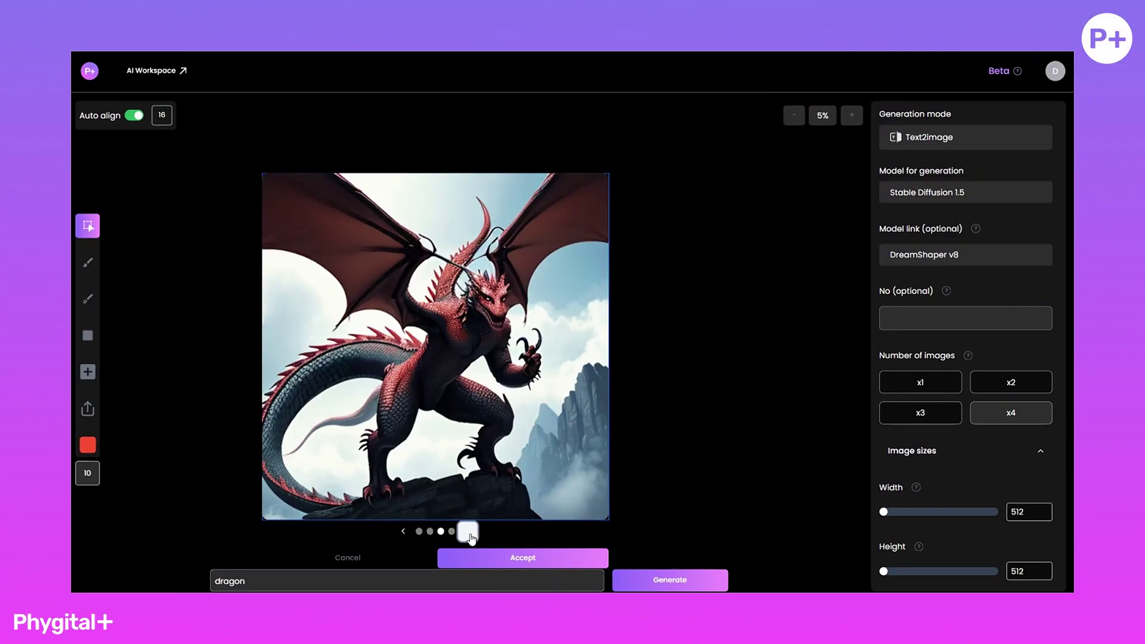
click(468, 533)
click(530, 562)
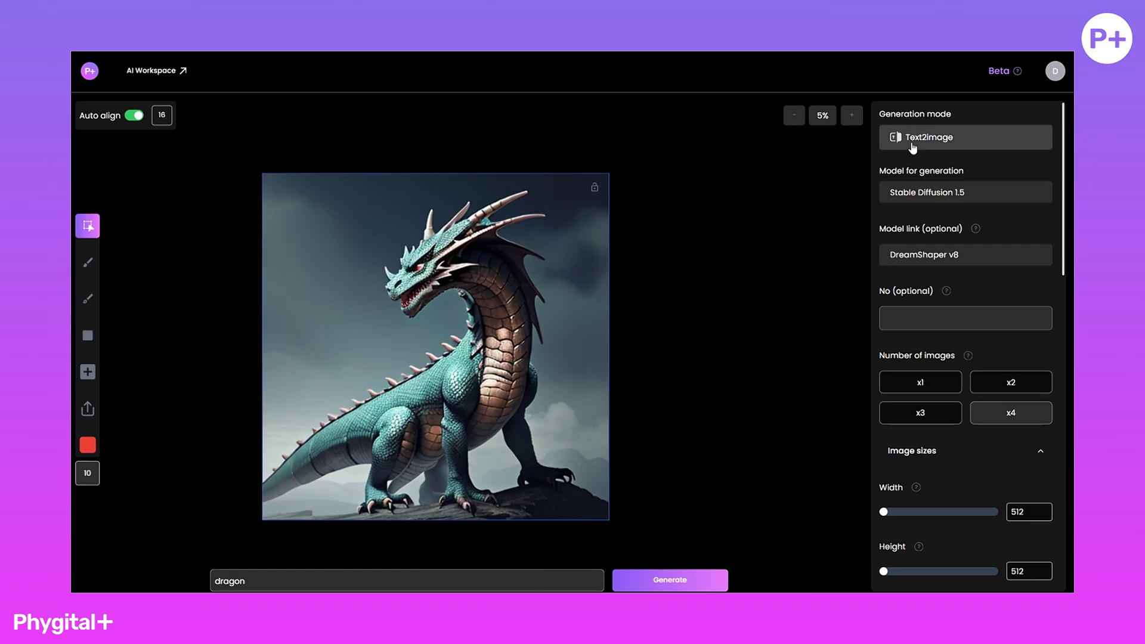
Step: Run Image2image on the teal dragon in Disney Pixar Cartoon style and select the bottom-right variation
click(912, 141)
click(844, 210)
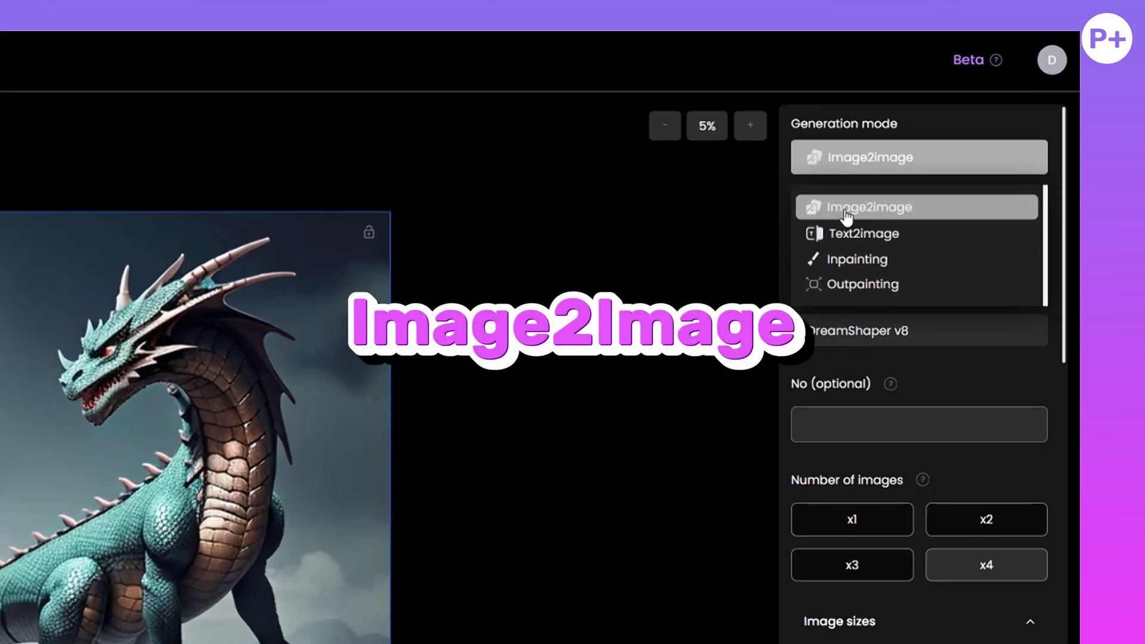
click(972, 160)
click(930, 330)
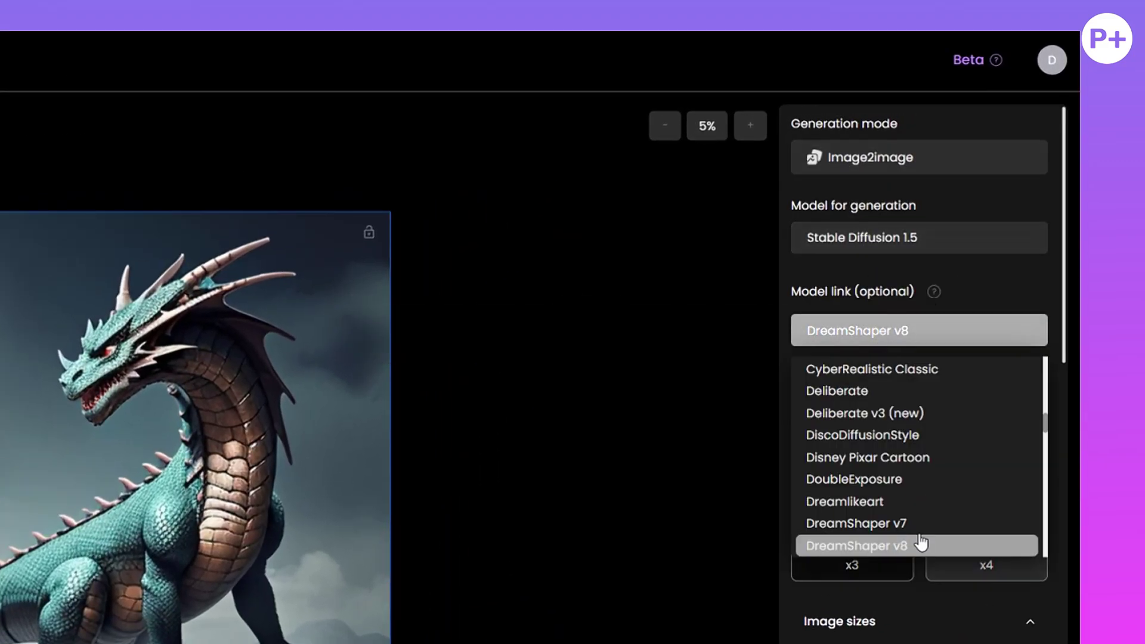
click(841, 448)
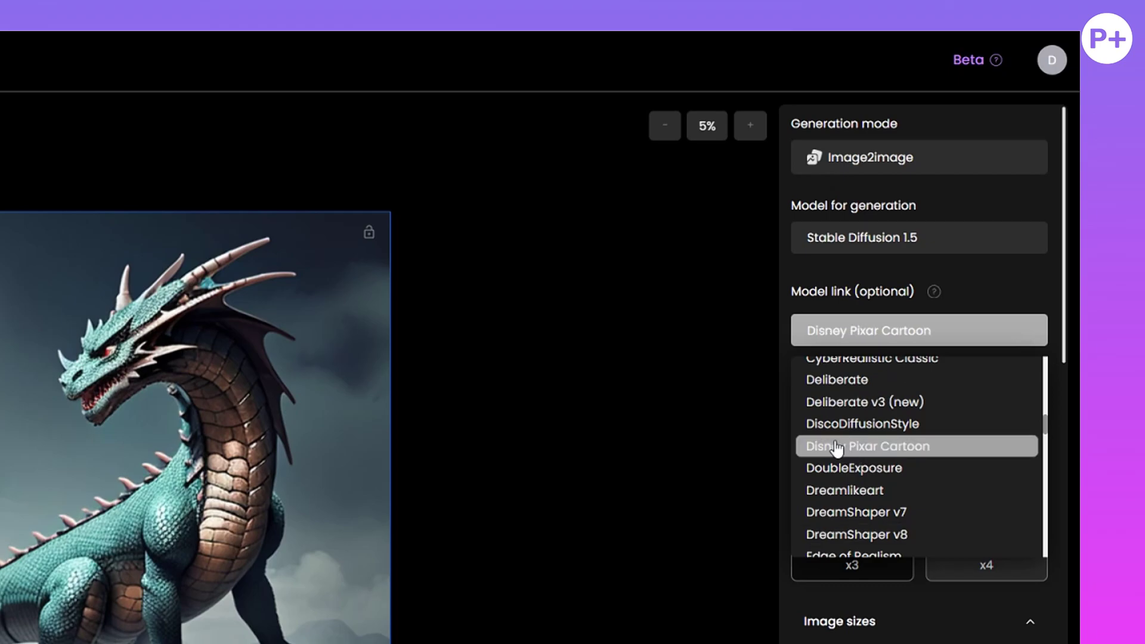
click(908, 332)
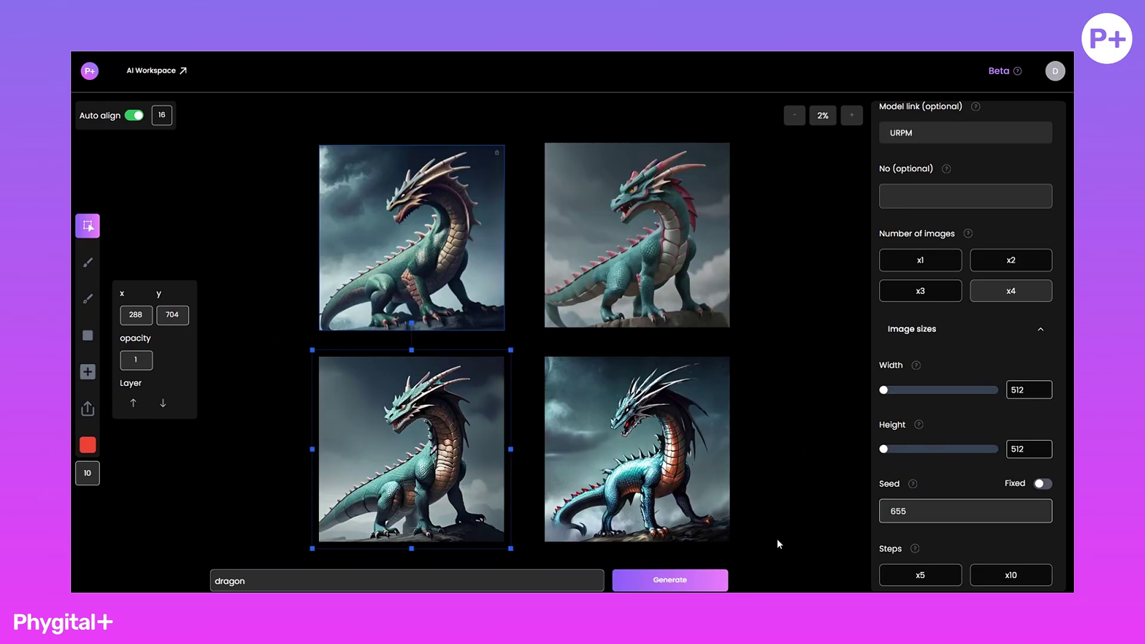
click(706, 486)
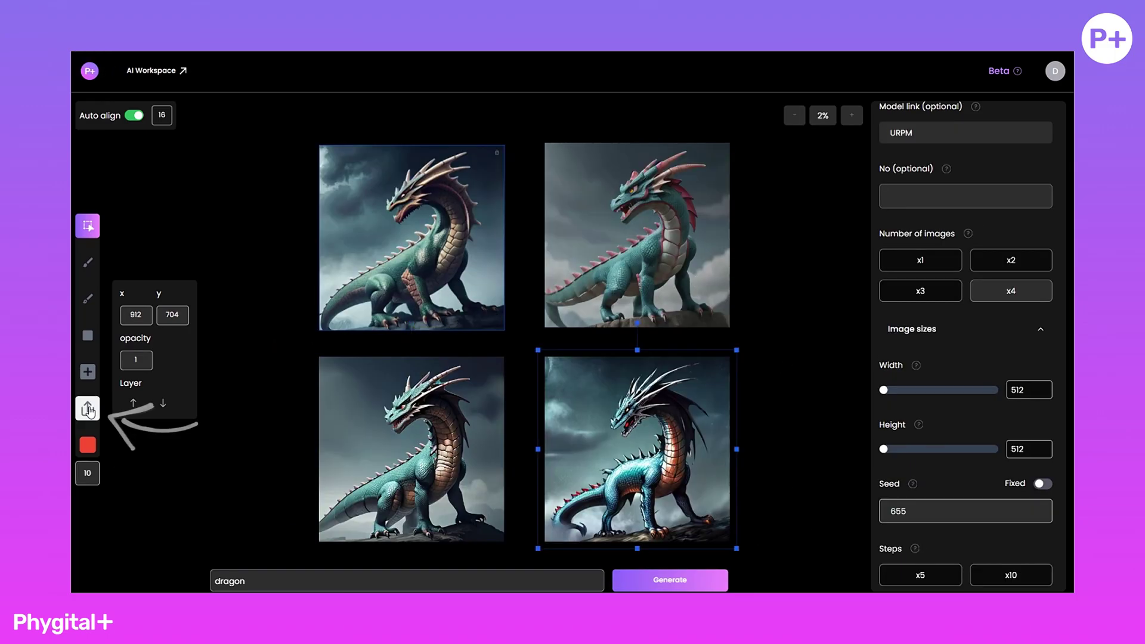
Step: Outpaint the bottom-left dragon variation leftward with the prompt 'mountains' and browse the results
click(298, 480)
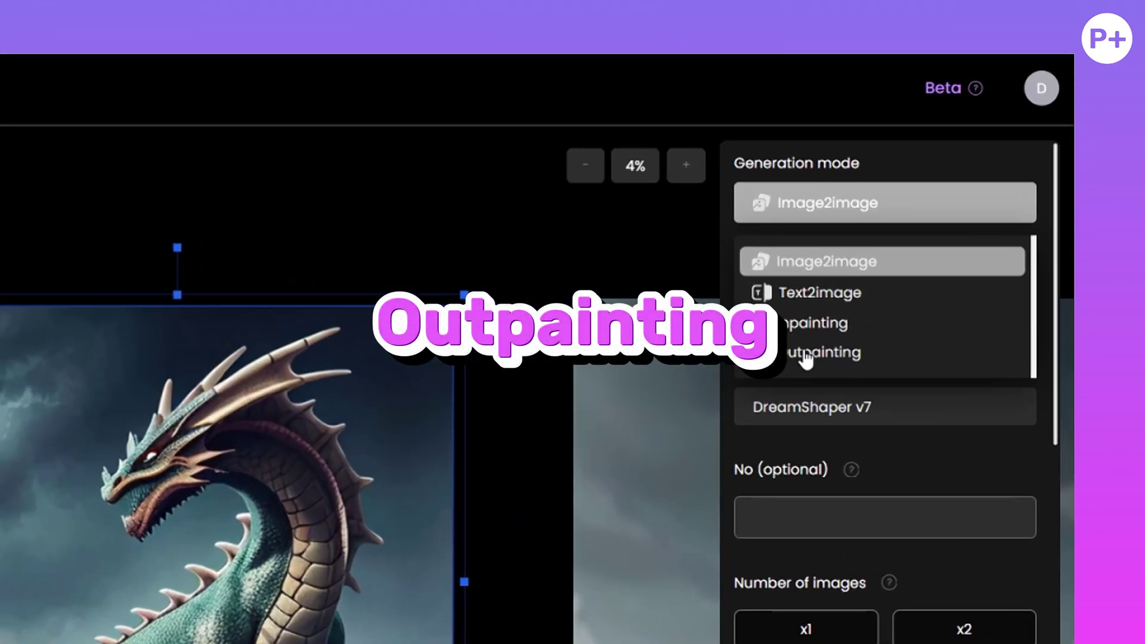
click(805, 357)
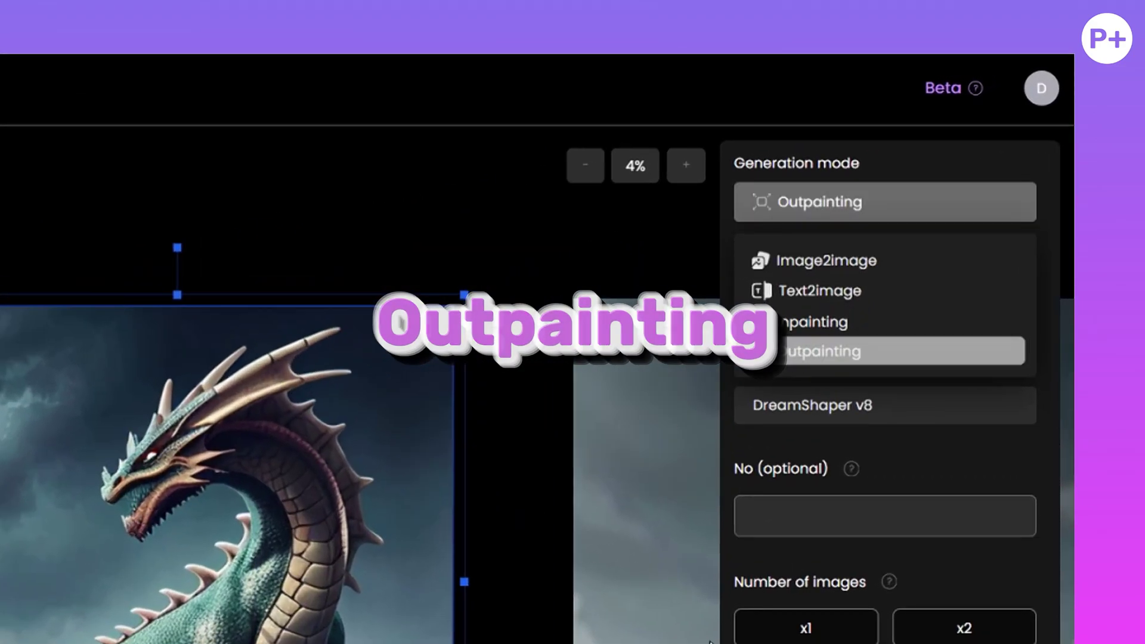
click(278, 578)
text(mountains)
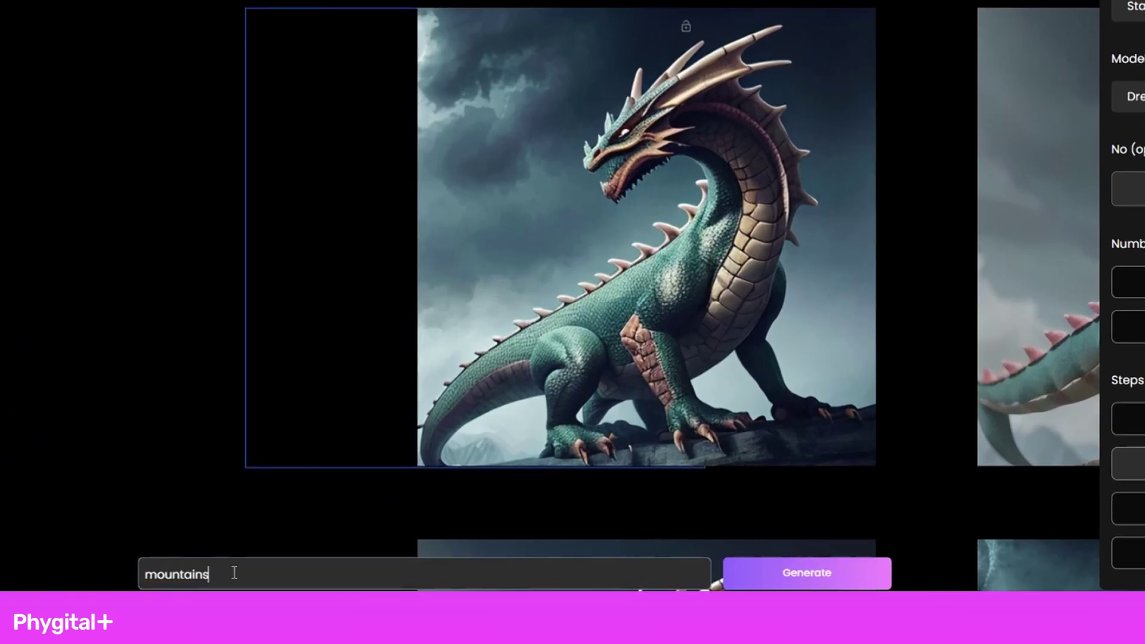
click(805, 572)
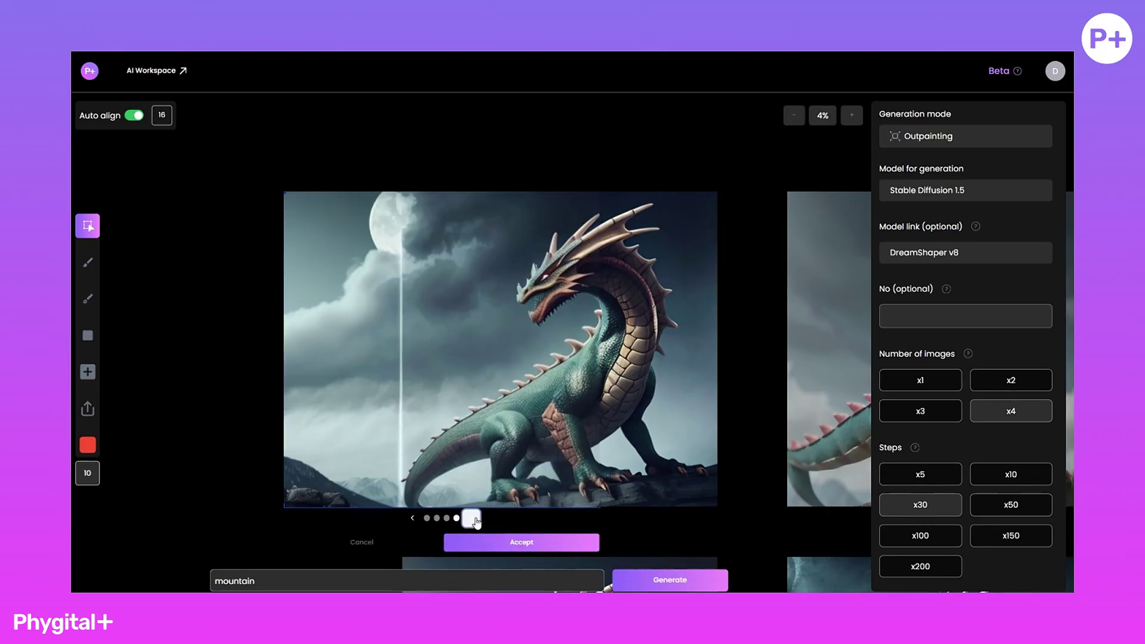
click(471, 518)
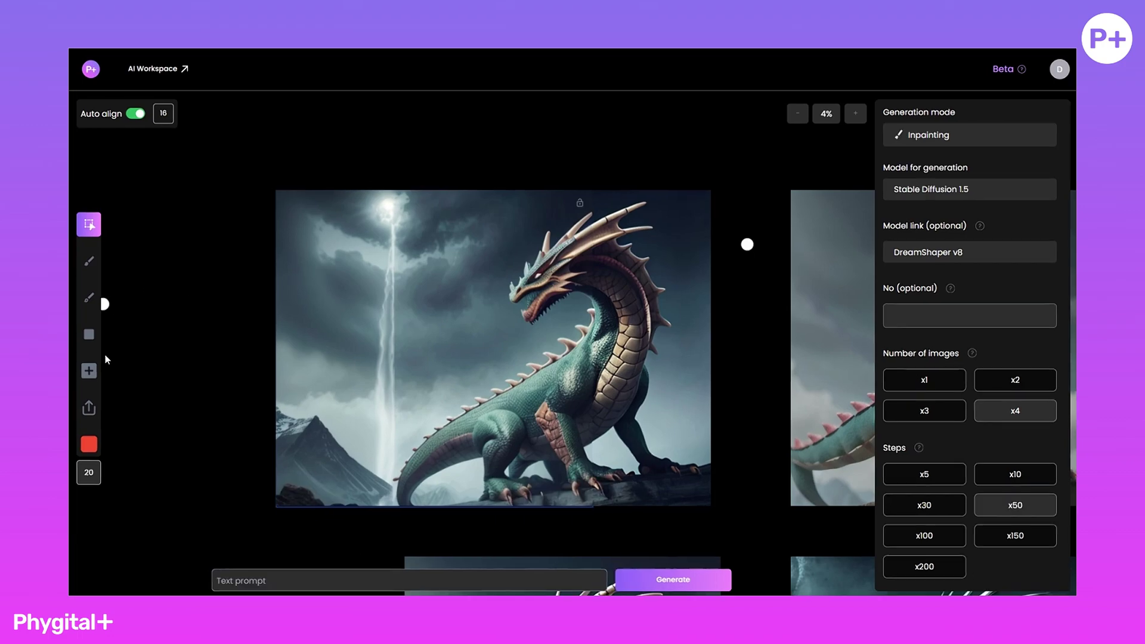
Step: Mask the top-left sky with the inpainting brush, generate 'Moon' and browse the moon variants
click(100, 302)
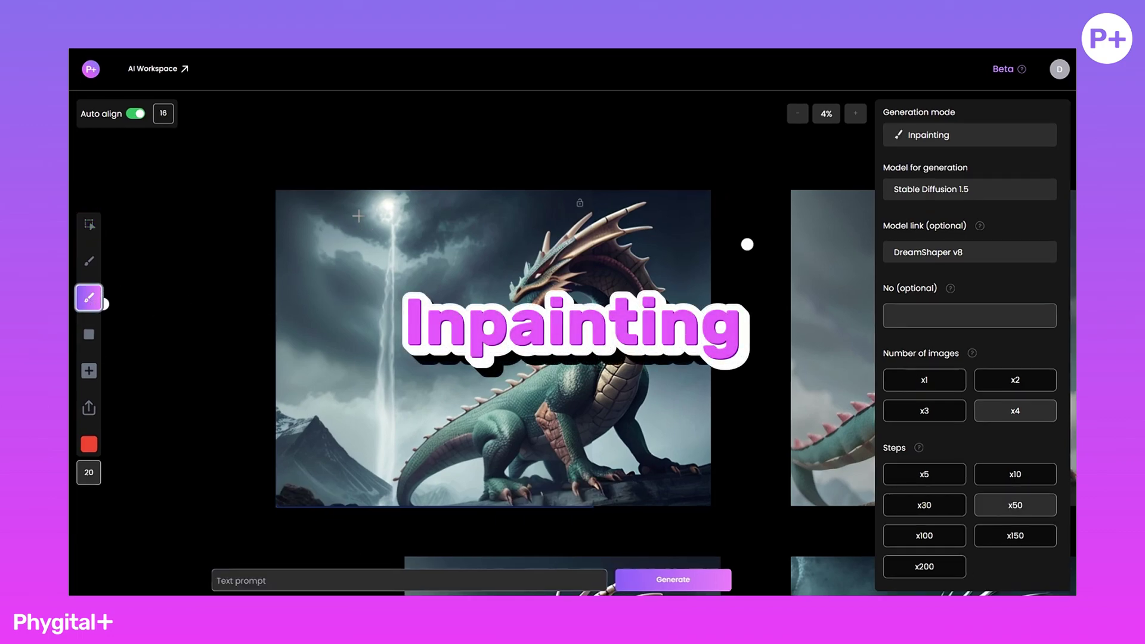
mouse_move(359, 215)
mouse_down()
mouse_move(337, 256)
mouse_move(340, 228)
mouse_move(407, 269)
mouse_move(339, 251)
mouse_up()
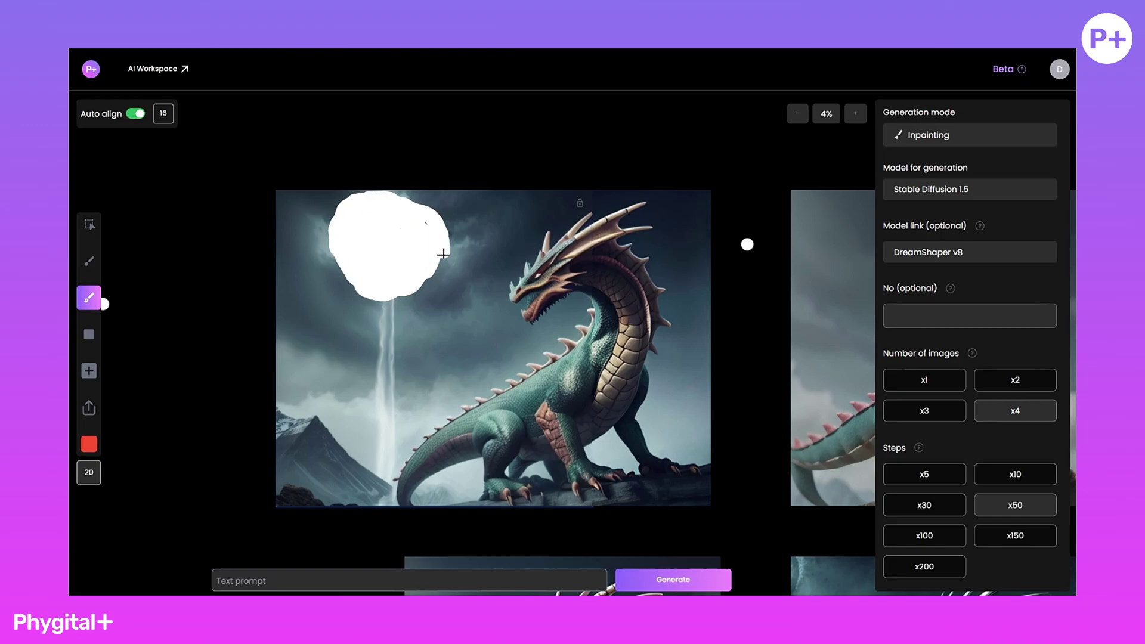
text(Moon)
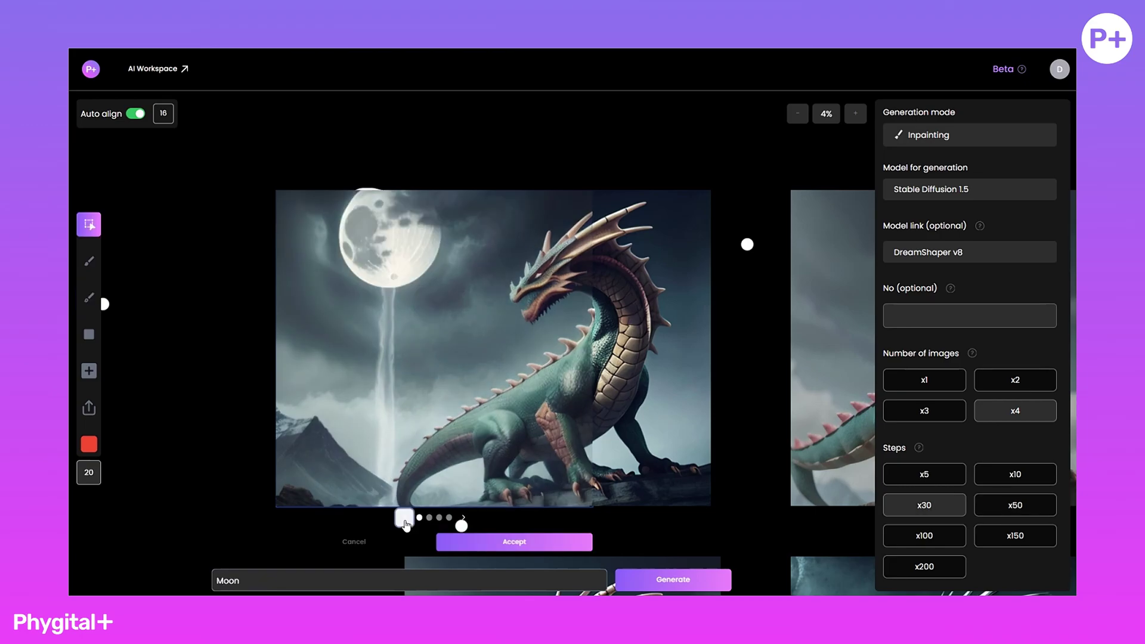
click(462, 519)
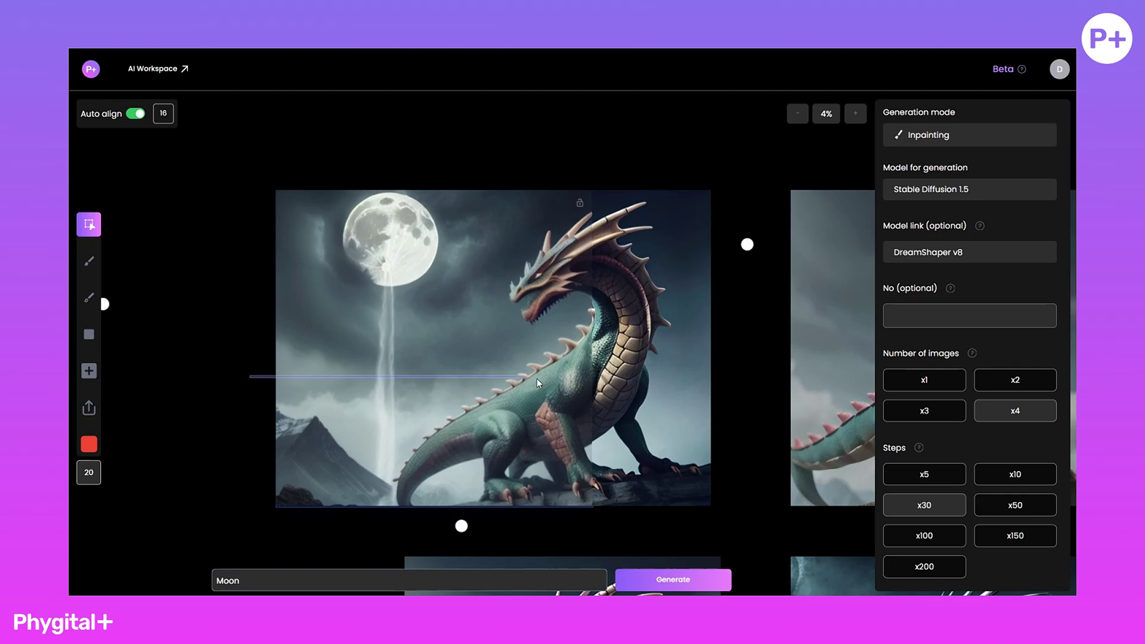
Step: Select the moonlit dragon picture and export it from the left toolbar
click(460, 453)
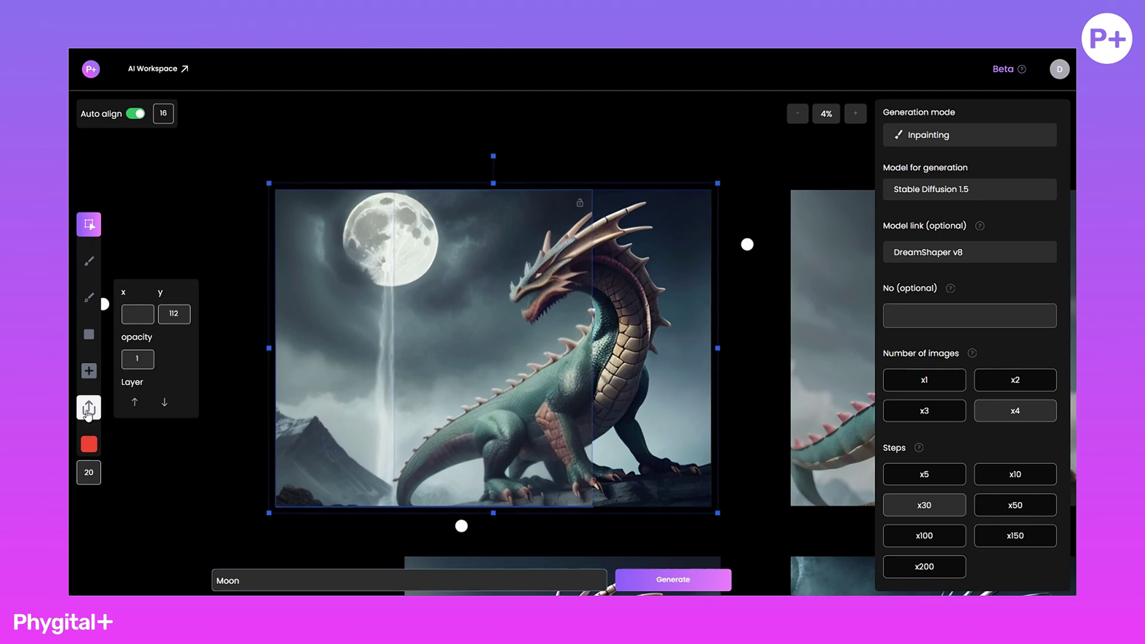
click(86, 410)
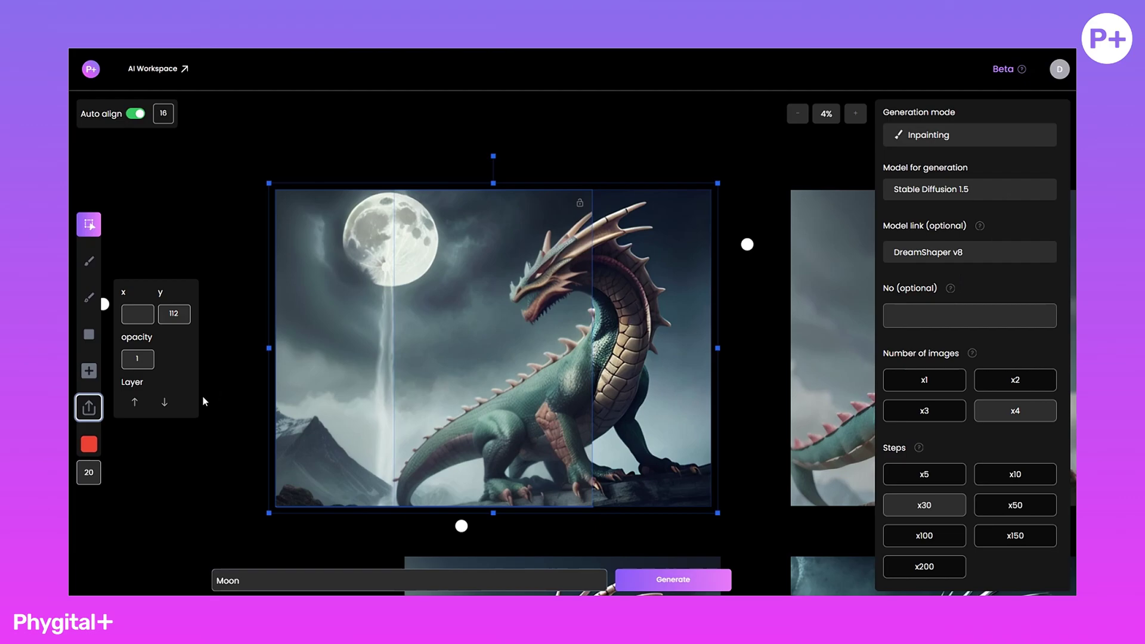